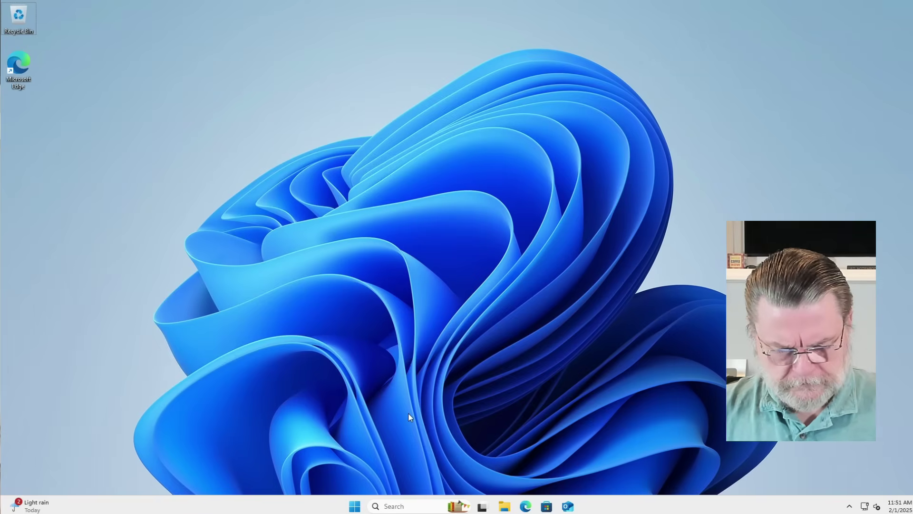
Launch Word from the Windows search and create a new blank document, Document1.
{"action": "key", "text": "super"}
{"action": "type", "text": "word"}
{"action": "key", "text": "Return"}
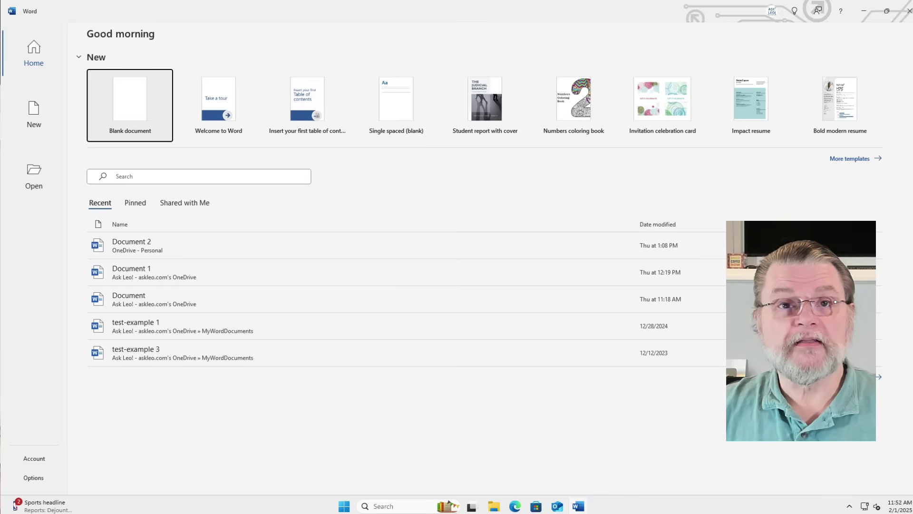
{"action": "left_click", "coordinate": [130, 107]}
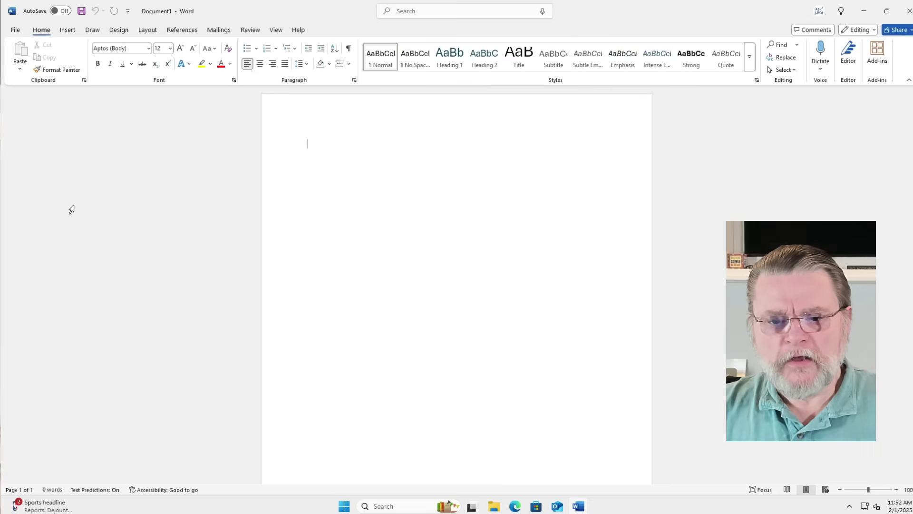
Open the Word Options dialog from the File backstage view.
{"action": "left_click", "coordinate": [15, 30]}
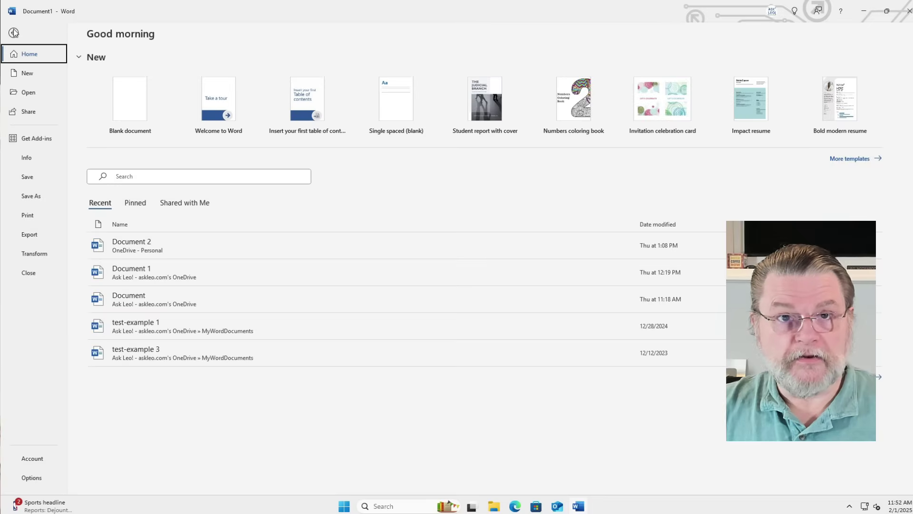
{"action": "left_click", "coordinate": [49, 475]}
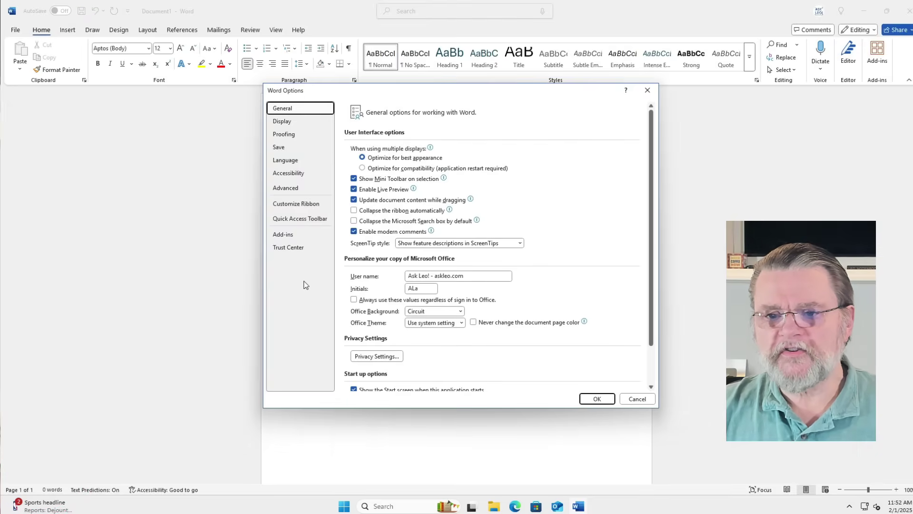
Go through Trust Center Settings and Privacy Options to reach the Privacy Settings dialog.
{"action": "left_click", "coordinate": [297, 248]}
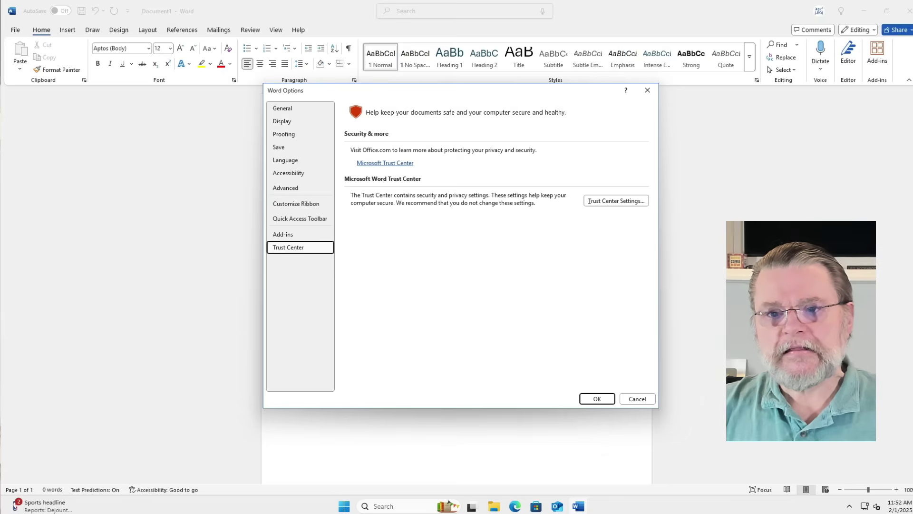
{"action": "left_click", "coordinate": [616, 202]}
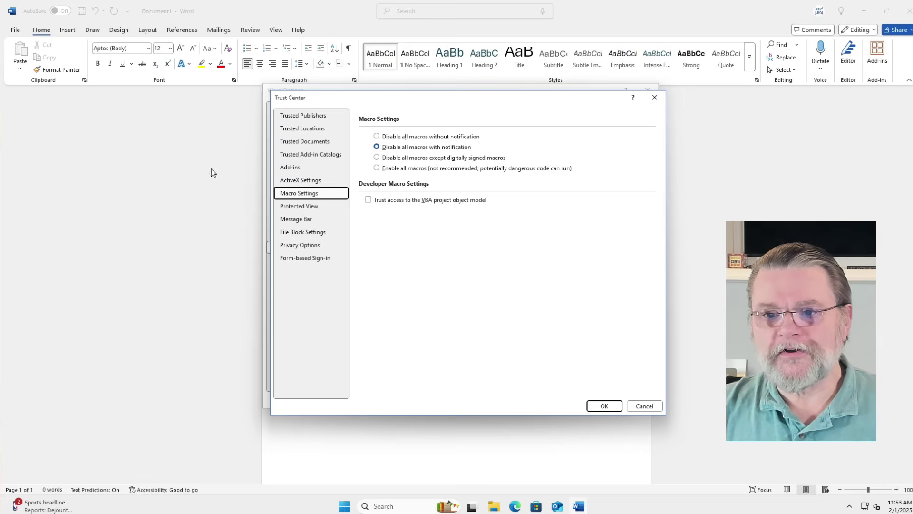
{"action": "left_click", "coordinate": [313, 246]}
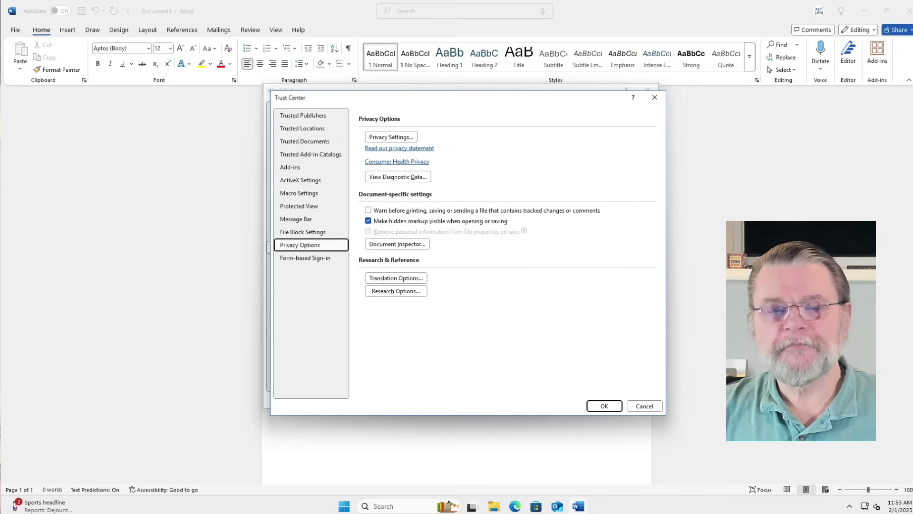
{"action": "left_click", "coordinate": [398, 138]}
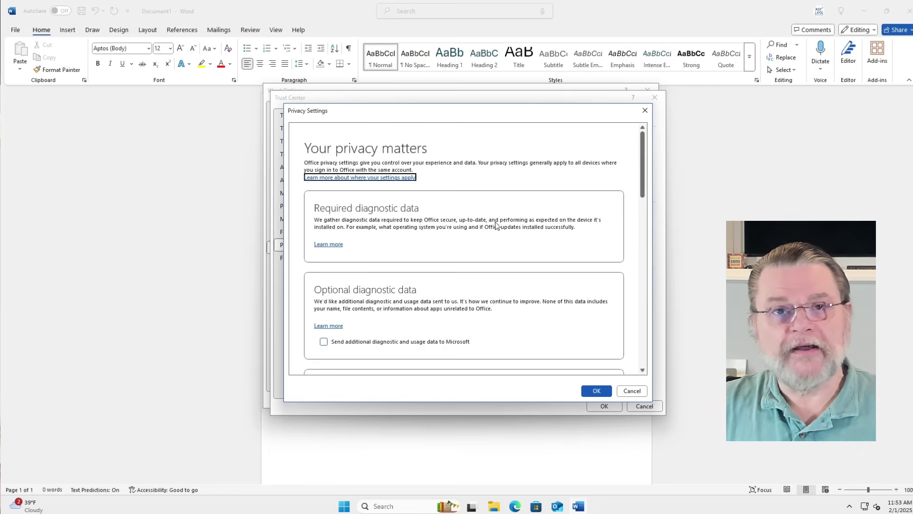
Uncheck 'Turn on experiences that analyze your content' and 'Turn on experiences that download online content'.
{"action": "scroll", "coordinate": [456, 155], "scroll_direction": "down", "scroll_amount": 5}
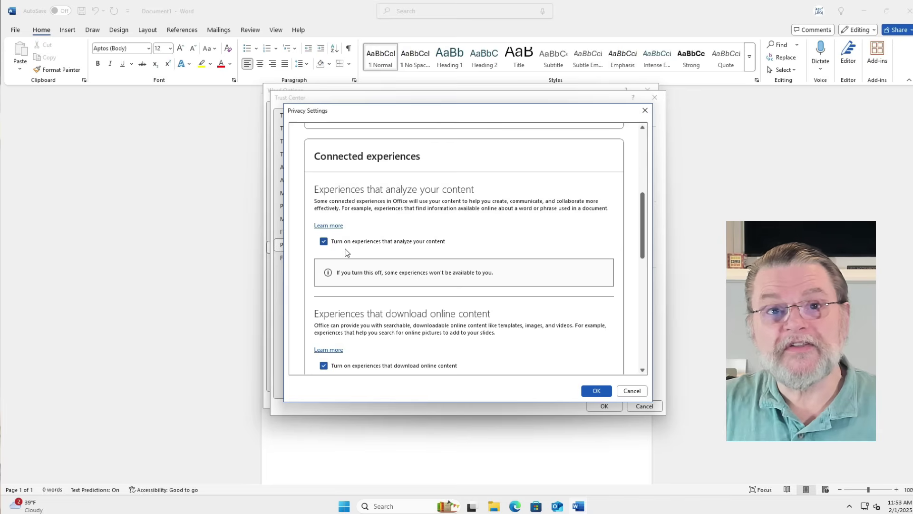
{"action": "left_click", "coordinate": [342, 242]}
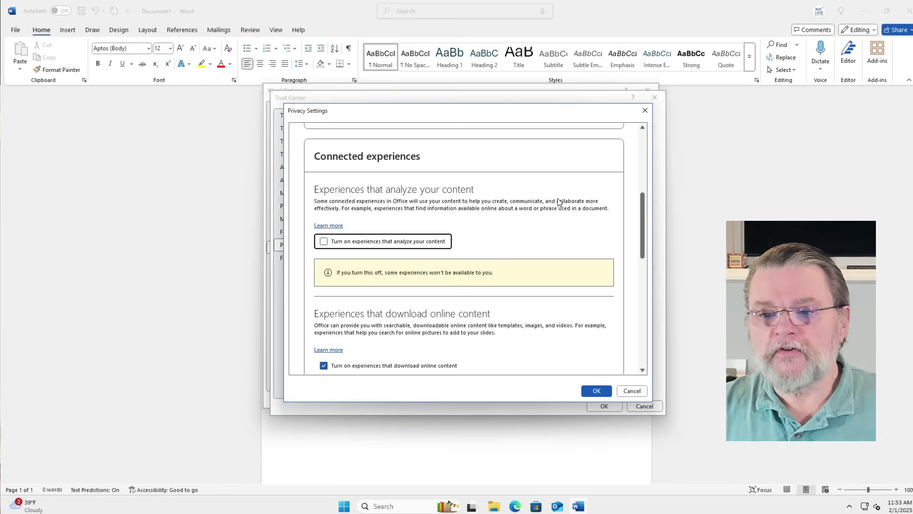
{"action": "scroll", "coordinate": [501, 213], "scroll_direction": "down", "scroll_amount": 2}
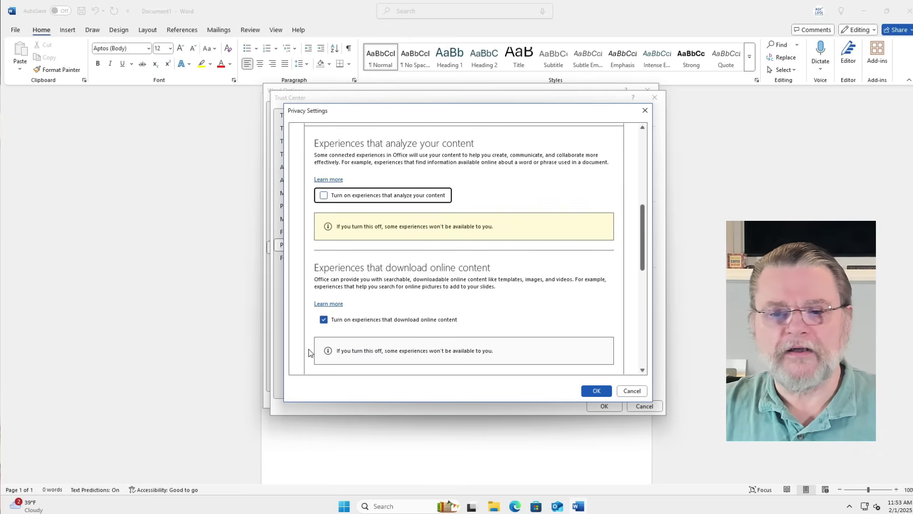
{"action": "left_click", "coordinate": [324, 321]}
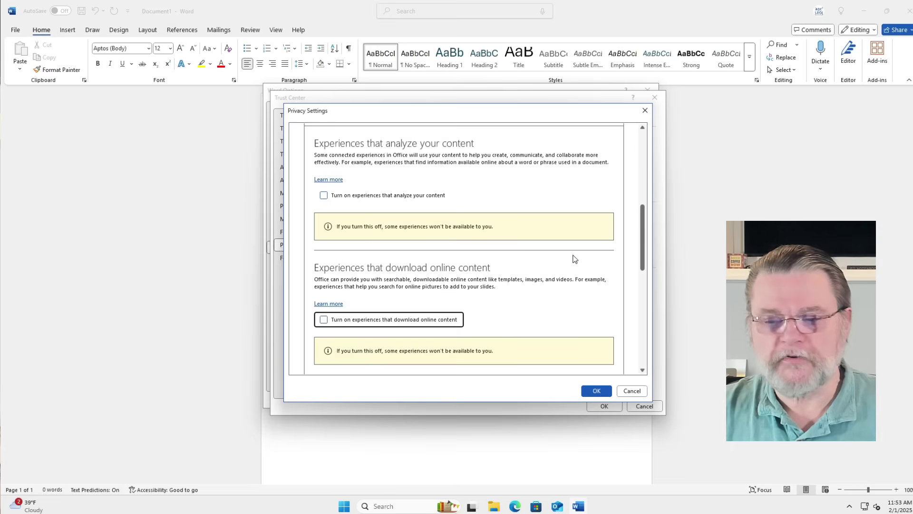
Confirm Privacy Settings, the Restart Required notice, Trust Center and Word Options with OK.
{"action": "left_click", "coordinate": [604, 392]}
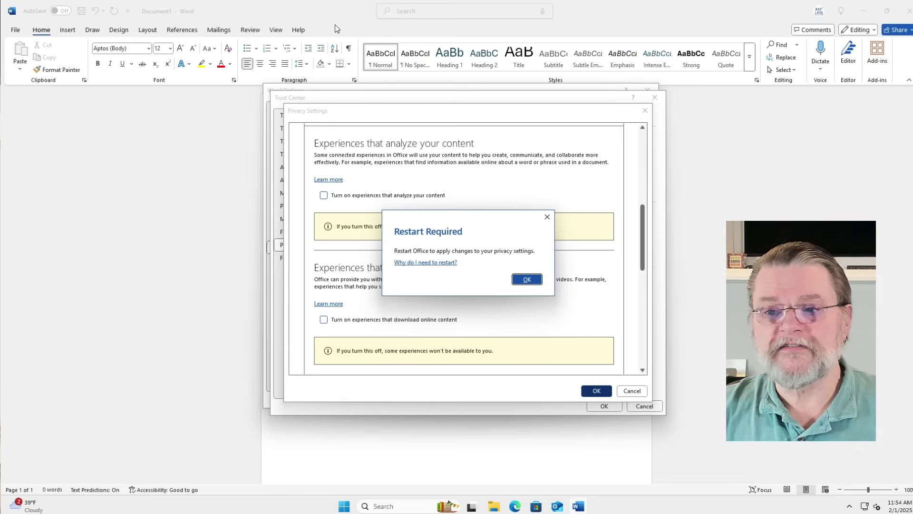
{"action": "left_click", "coordinate": [532, 281]}
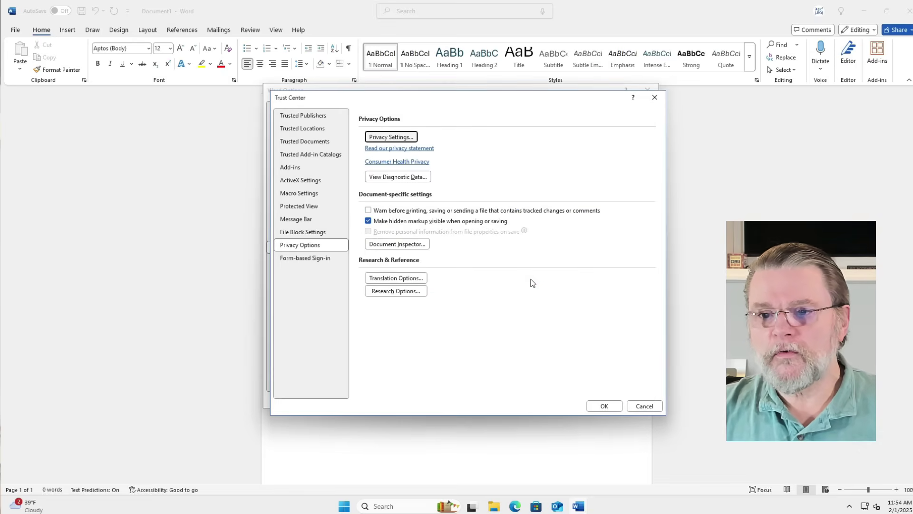
{"action": "left_click", "coordinate": [605, 407]}
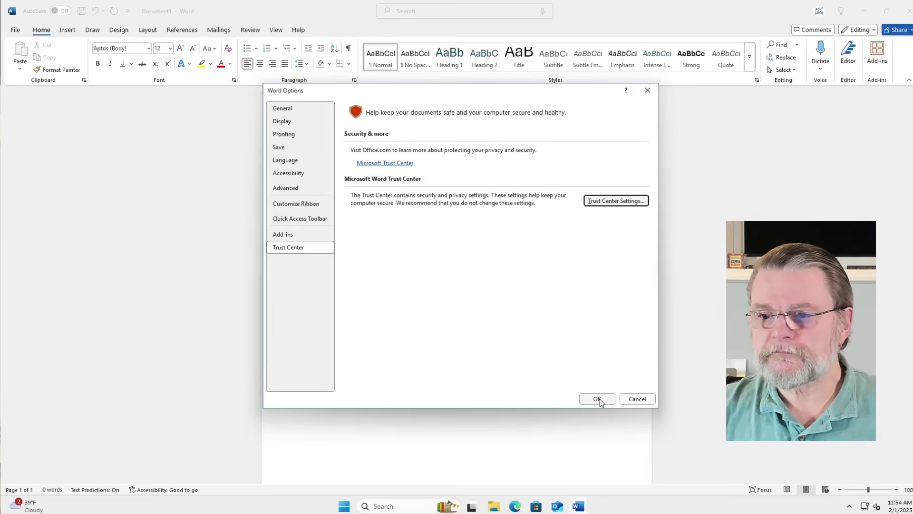
{"action": "left_click", "coordinate": [599, 399]}
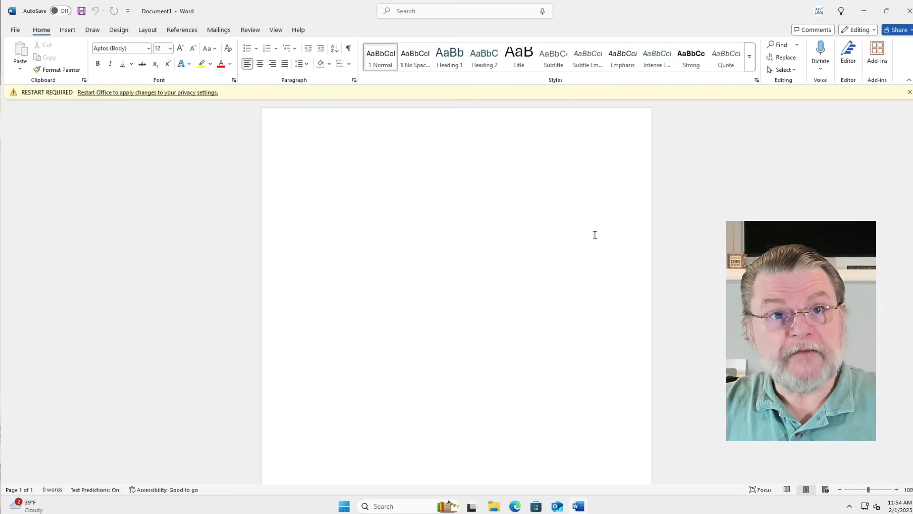
View the restart help page, close the browser, then quit Word.
{"action": "left_click", "coordinate": [176, 95]}
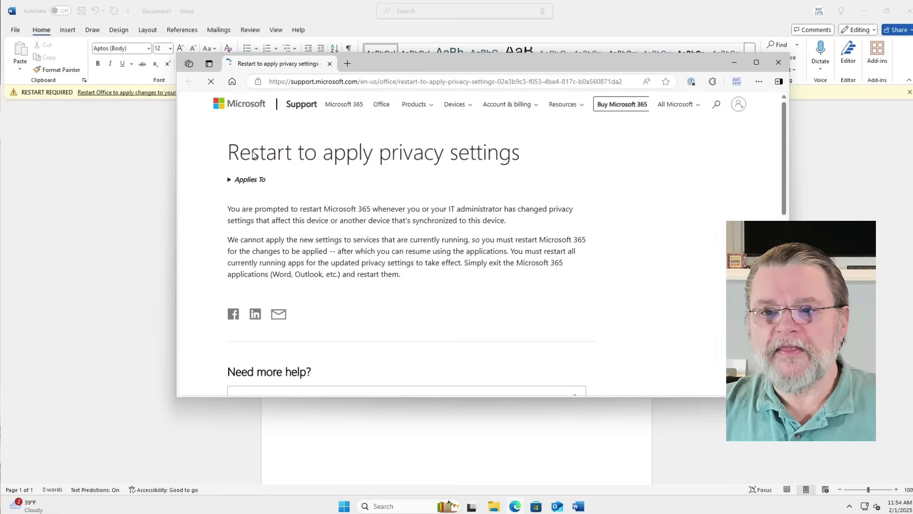
{"action": "left_click", "coordinate": [780, 63]}
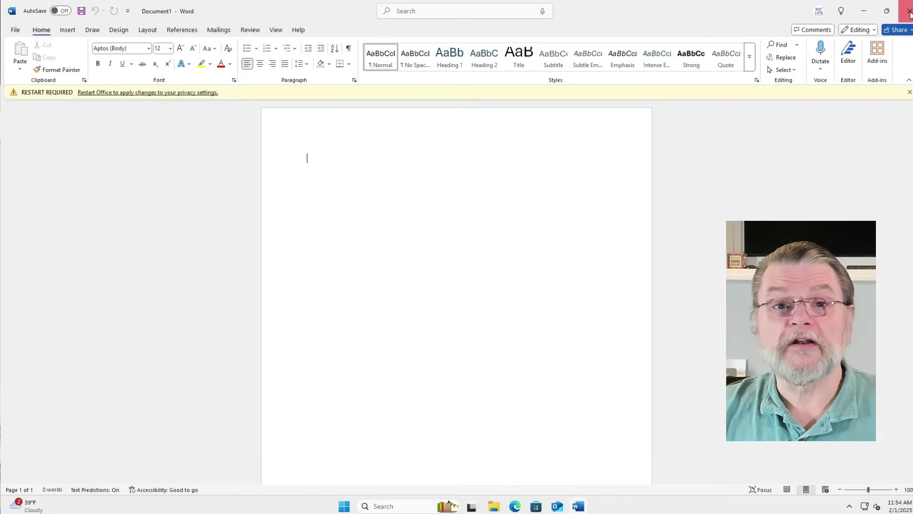
{"action": "left_click", "coordinate": [910, 12]}
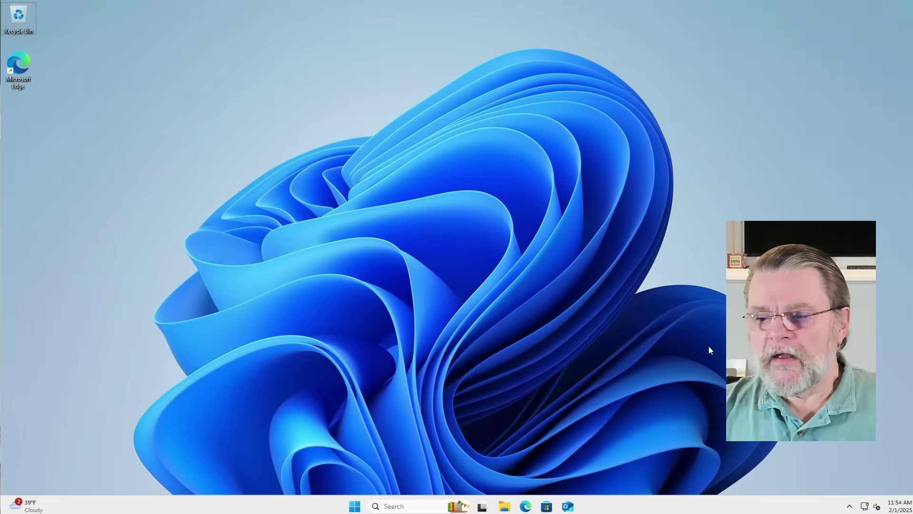
Relaunch Word from the Windows search and open Word Options.
{"action": "key", "text": "super"}
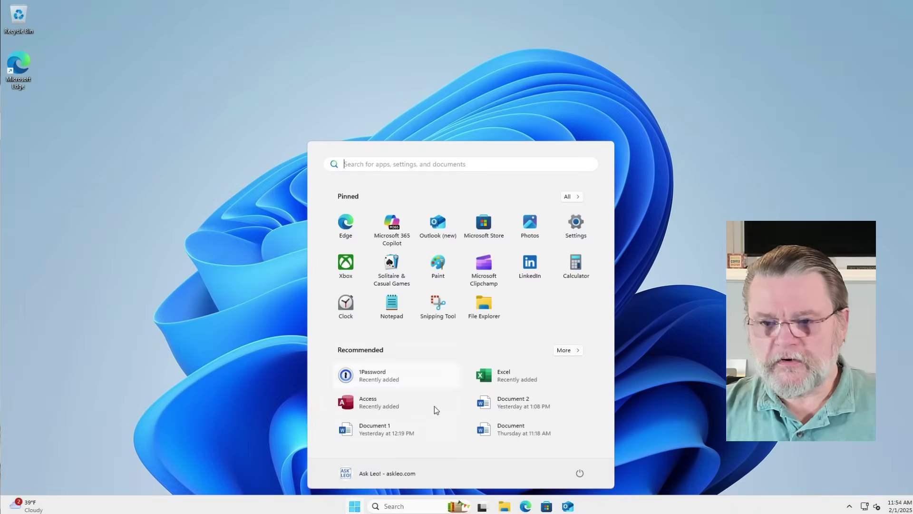
{"action": "type", "text": "word"}
{"action": "key", "text": "Return"}
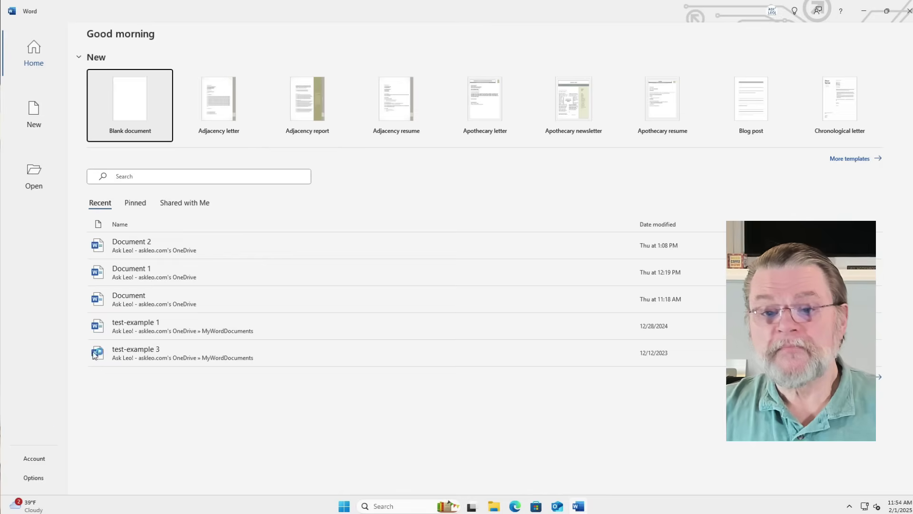
{"action": "left_click", "coordinate": [34, 478]}
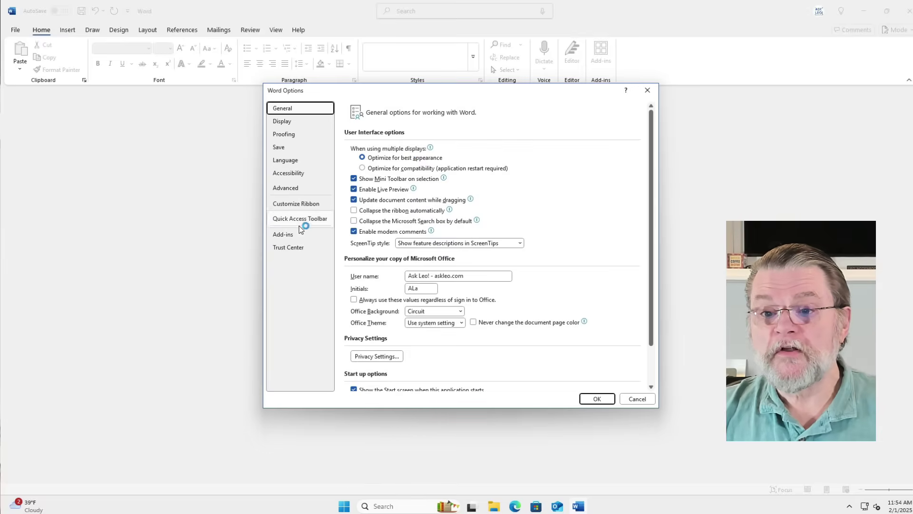
Reopen Trust Center Privacy Settings and verify both connected-experience options are still unchecked.
{"action": "left_click", "coordinate": [289, 247]}
{"action": "left_click", "coordinate": [602, 204]}
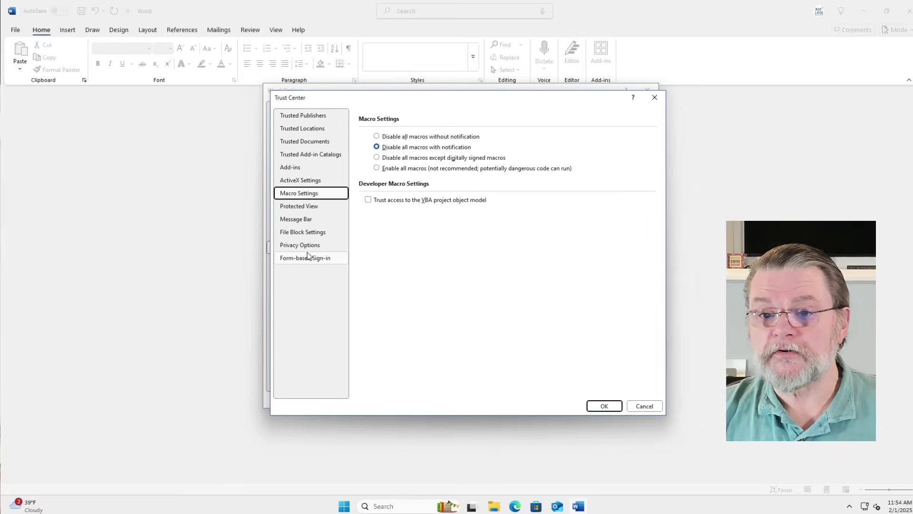
{"action": "left_click", "coordinate": [307, 244]}
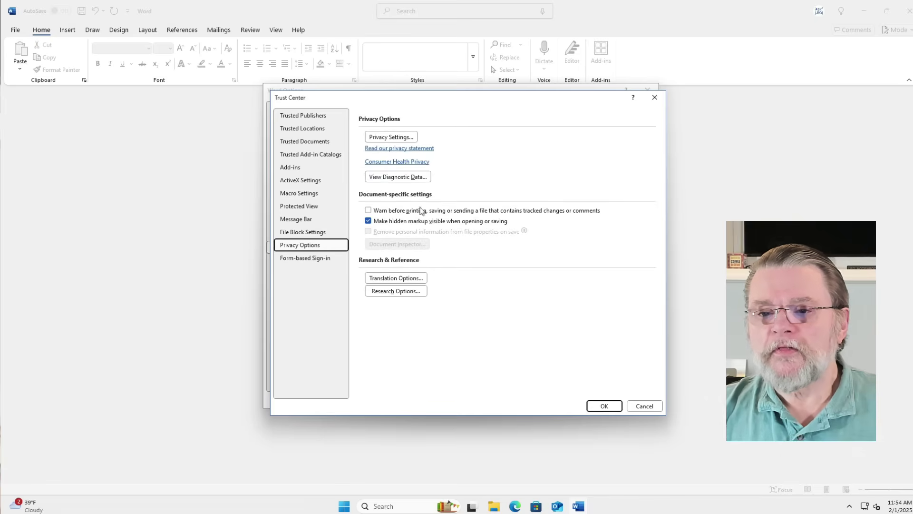
{"action": "left_click", "coordinate": [404, 137]}
{"action": "scroll", "coordinate": [474, 270], "scroll_direction": "down", "scroll_amount": 10}
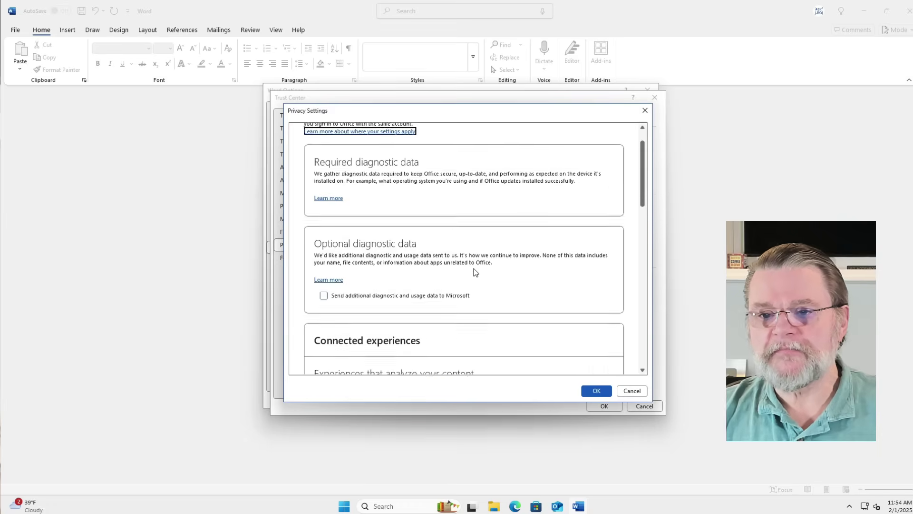
{"action": "scroll", "coordinate": [476, 270], "scroll_direction": "down", "scroll_amount": 1}
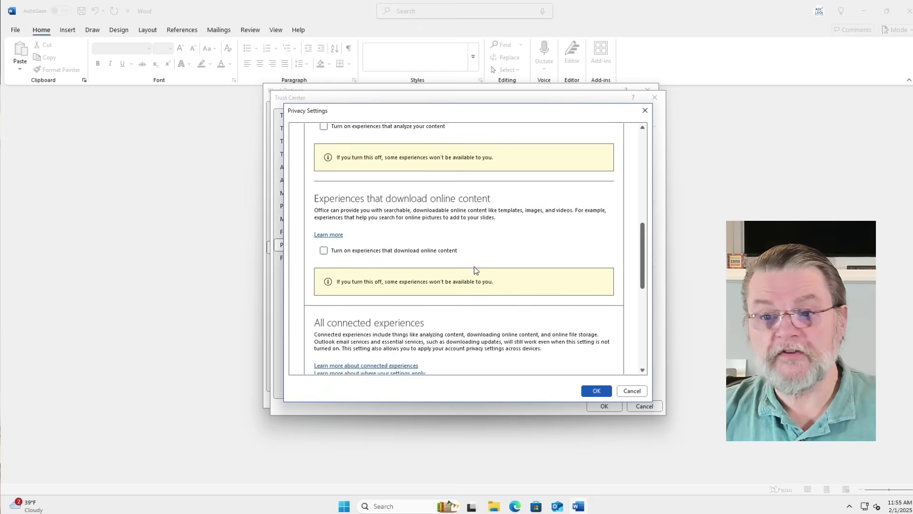
{"action": "scroll", "coordinate": [482, 302], "scroll_direction": "up", "scroll_amount": 3}
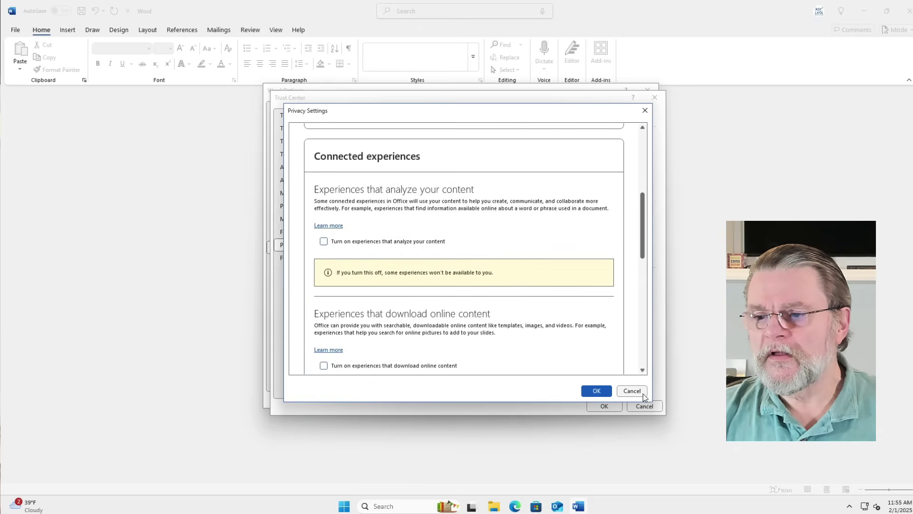
Cancel out of Privacy Settings, Trust Center and Word Options without changes.
{"action": "left_click", "coordinate": [633, 391]}
{"action": "left_click", "coordinate": [645, 406]}
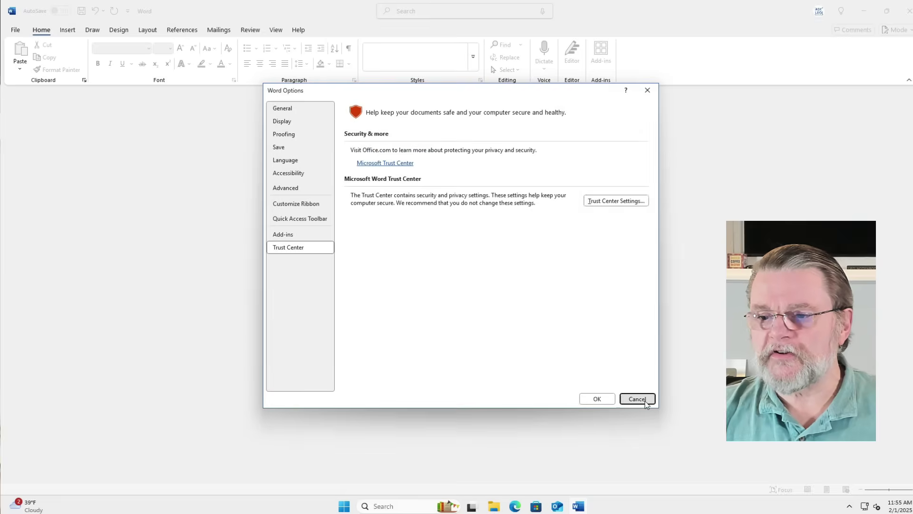
{"action": "left_click", "coordinate": [638, 398]}
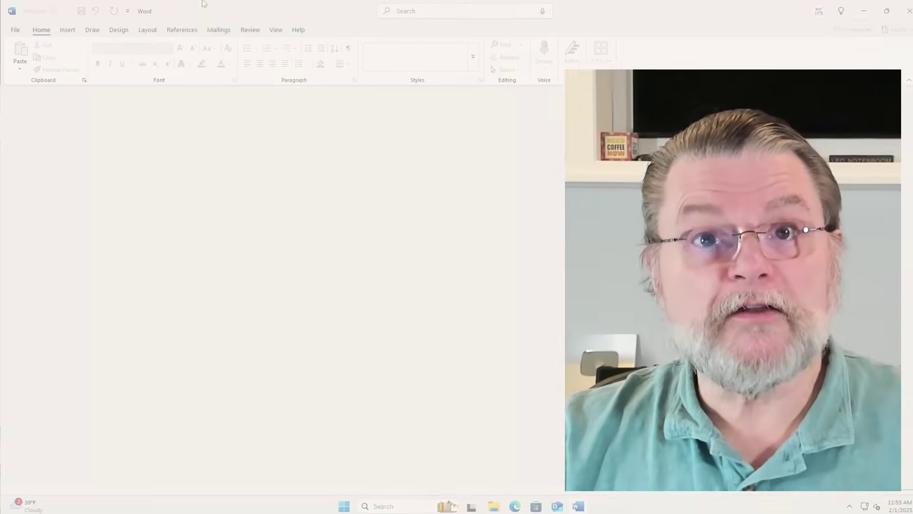